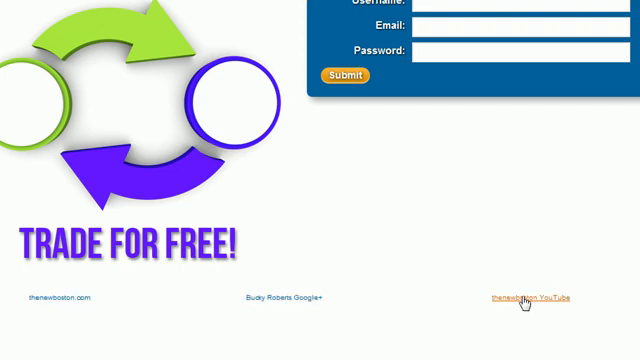
key(alt+Tab)
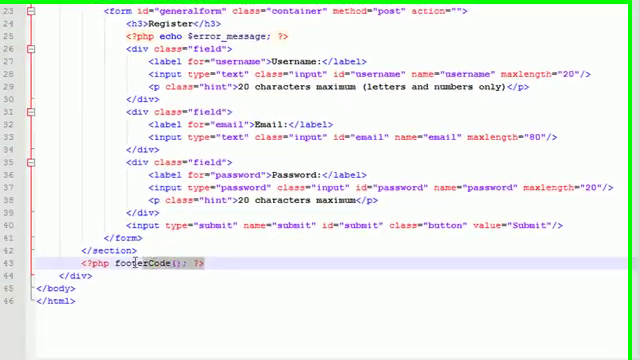
triple_click(143, 262)
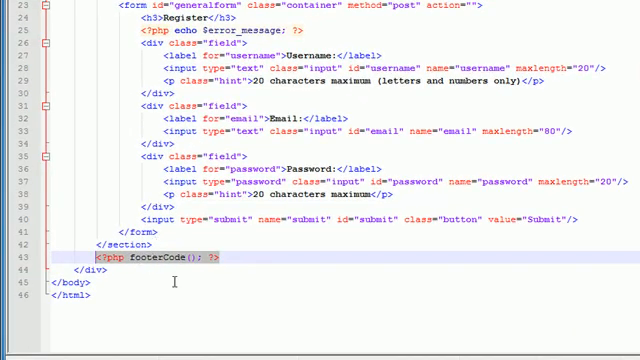
key(ctrl+Tab)
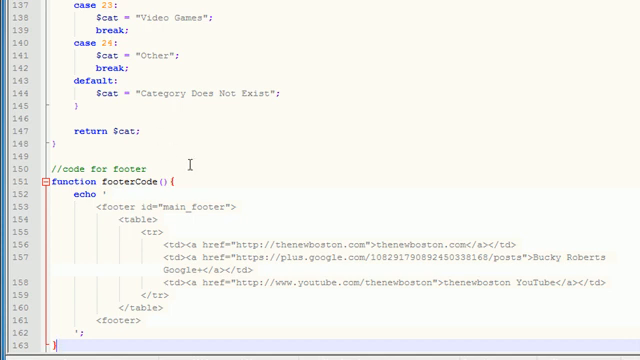
scroll(178, 163, down, 1)
drag(85, 320, 52, 156)
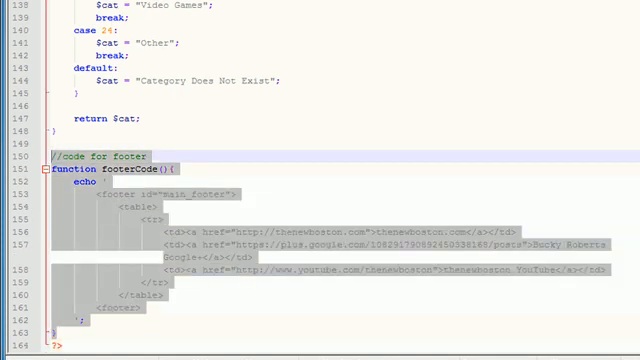
click(130, 143)
mouse_move(69, 325)
mouse_down()
mouse_move(17, 264)
mouse_move(50, 156)
mouse_up()
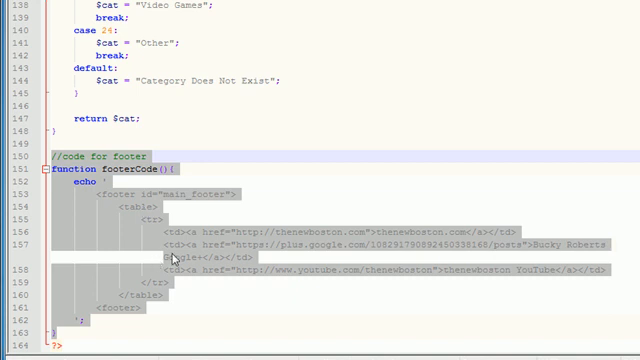
key(ctrl+Tab)
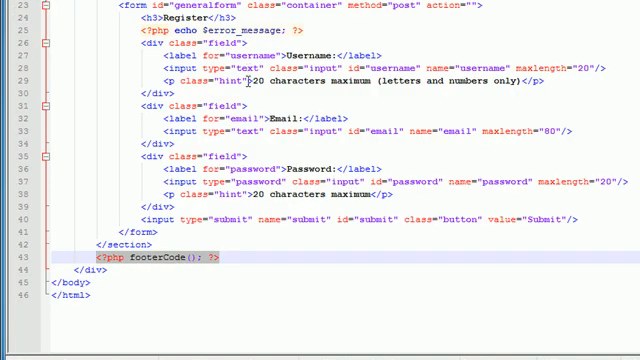
click(228, 257)
drag(220, 257, 97, 257)
mouse_move(114, 244)
mouse_down()
mouse_move(90, 60)
mouse_move(97, 60)
mouse_up()
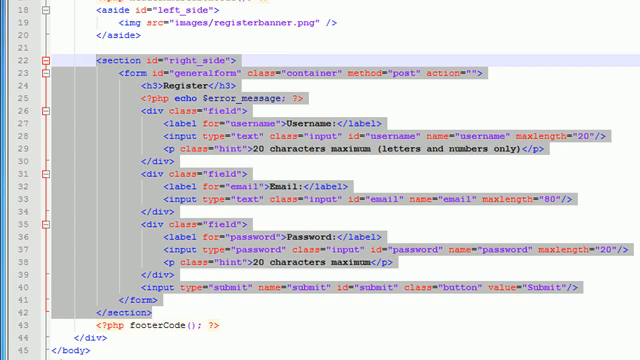
click(97, 60)
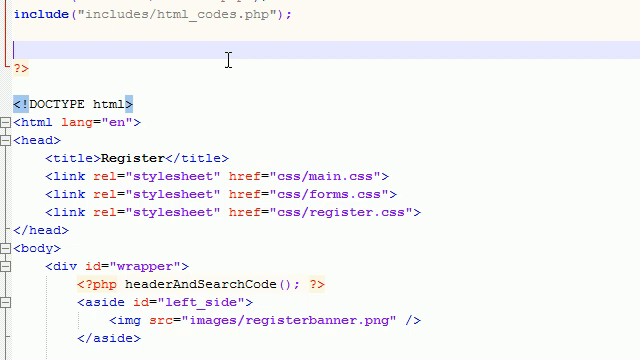
text(if())
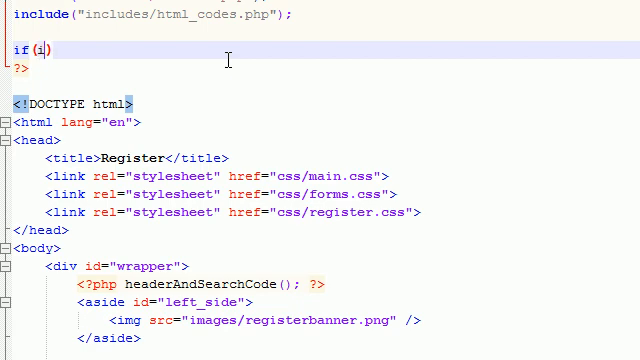
text(isset)
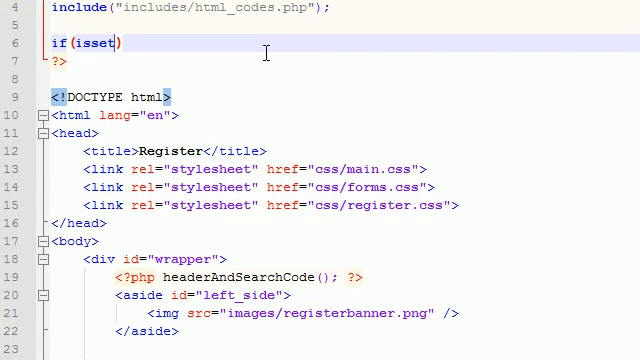
text( ())
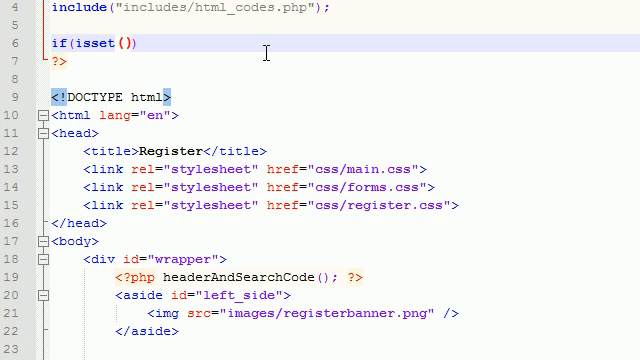
text($)
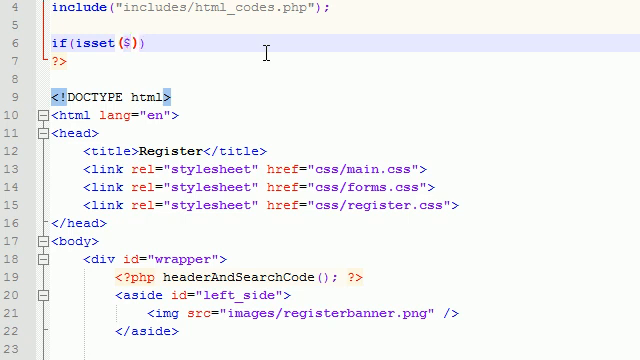
text(_P)
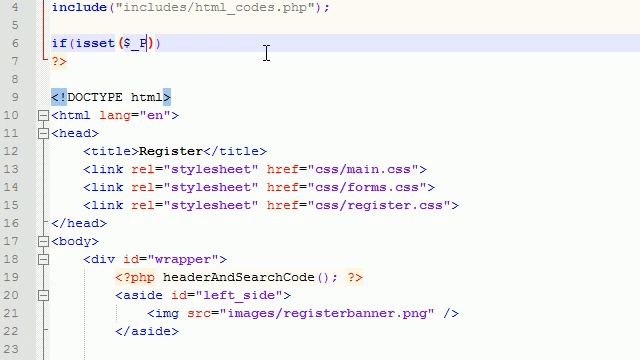
text(OST[)
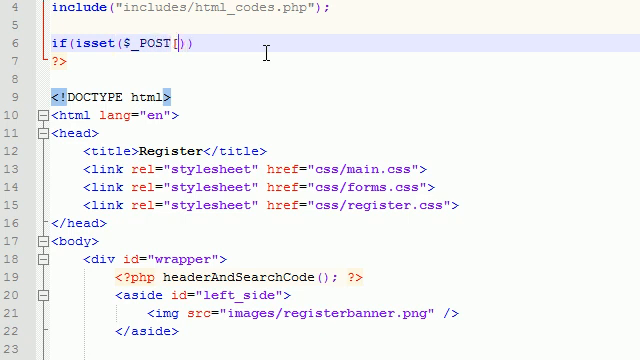
text('s)
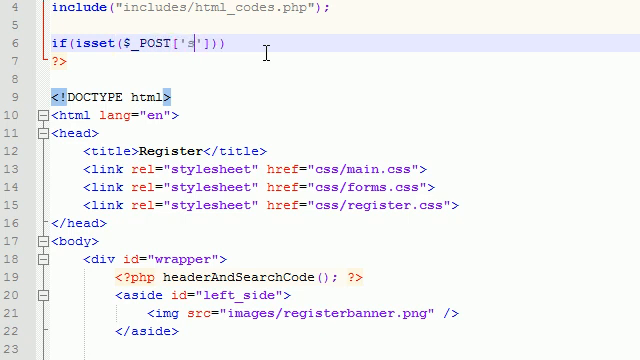
text(ubimt)
- Write if(isset($_POST['submit'])){ } with corrected 'submit' and an indented line inside the braces
key(BackSpace)
key(BackSpace)
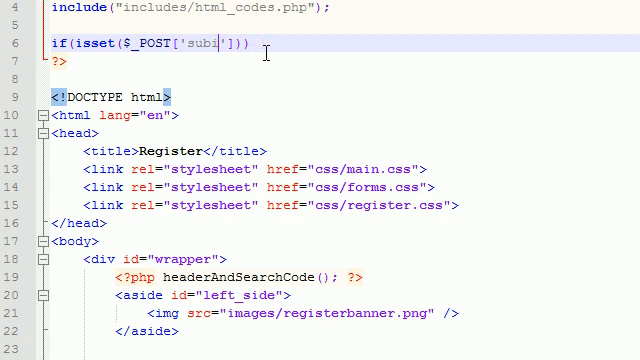
key(BackSpace)
text(mit)
key(Right)
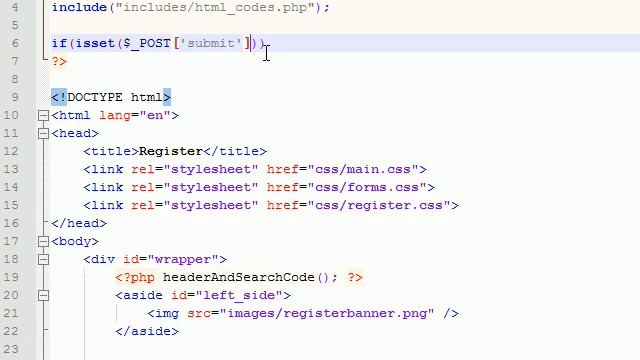
key(Right)
key(Right)
key(Right)
text({})
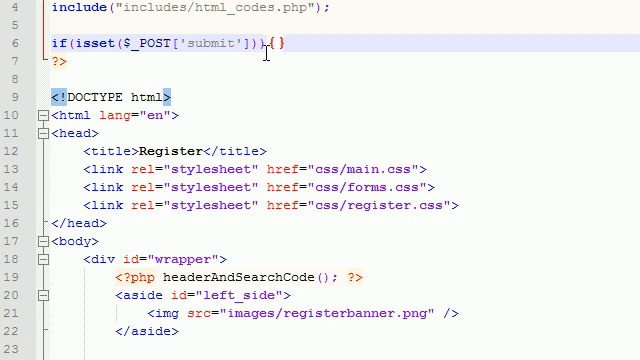
key(Left)
key(Return)
key(Return)
key(Up)
key(Tab)
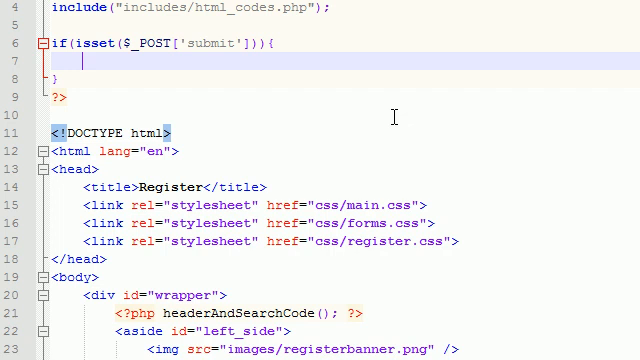
text($error)
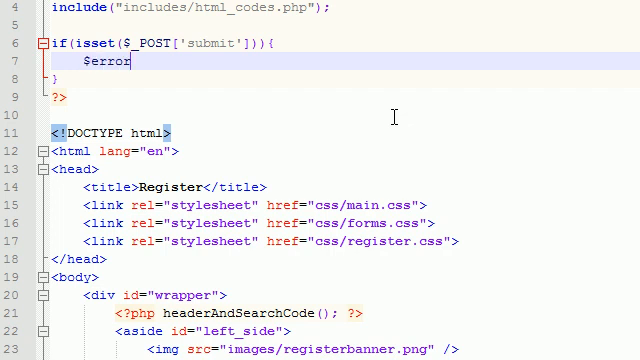
text( = ar)
text(raty)
- Write $error = array(); inside the submit block, correcting the 'arraty' typo
key(BackSpace)
key(BackSpace)
text(y)
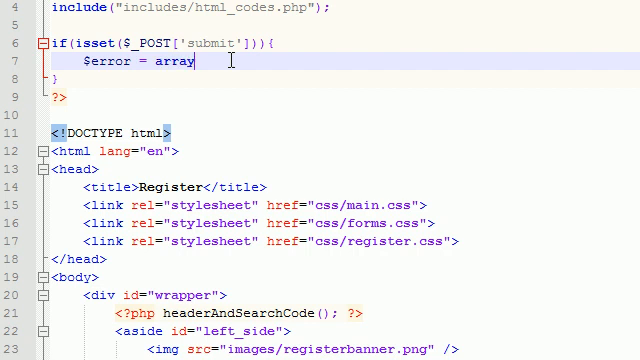
text(();)
- Write the condition if(empty($_POST['username'])){ reusing the copied $_POST expression from line 6
key(Return)
key(Return)
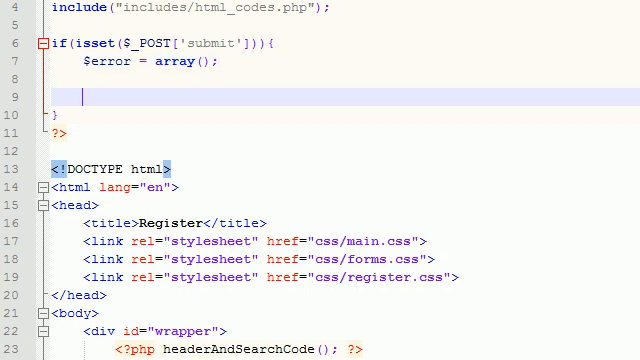
text(//user)
text(name)
key(Return)
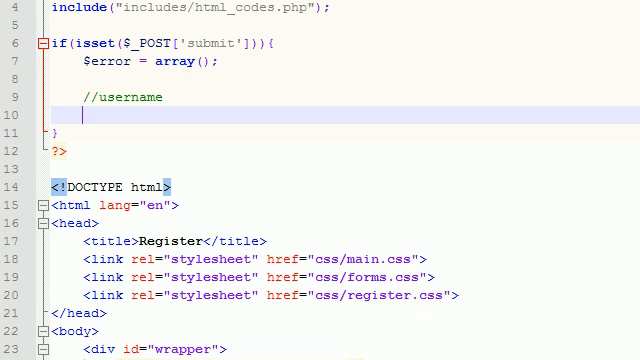
text(if)
text(())
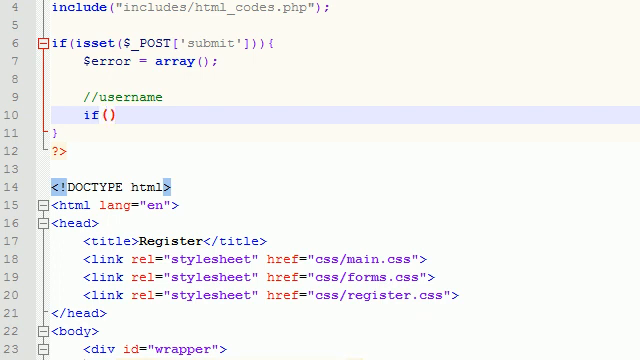
text(empt)
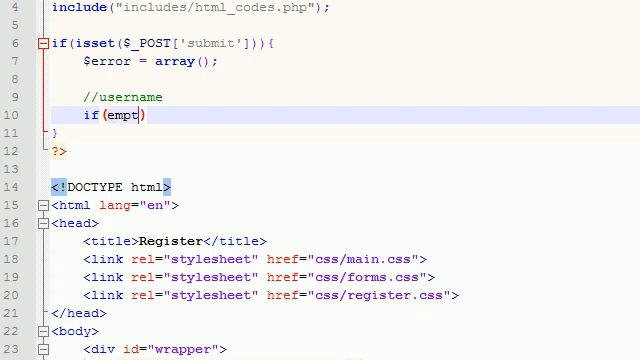
text(y ())
key(Left)
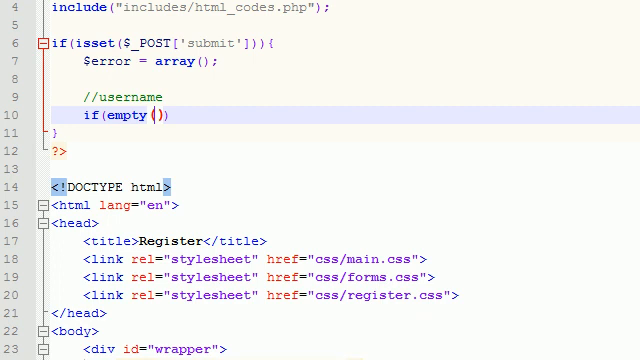
text($)
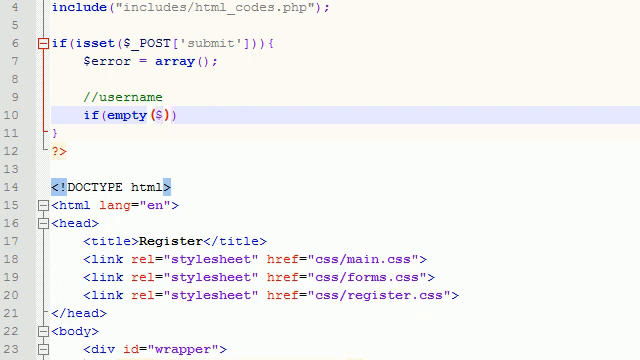
drag(124, 43, 248, 43)
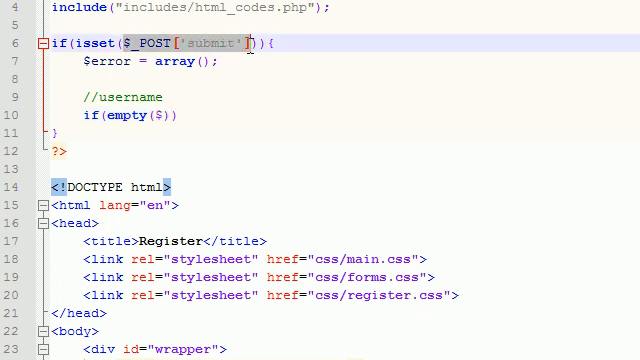
right_click(240, 47)
click(276, 80)
double_click(158, 115)
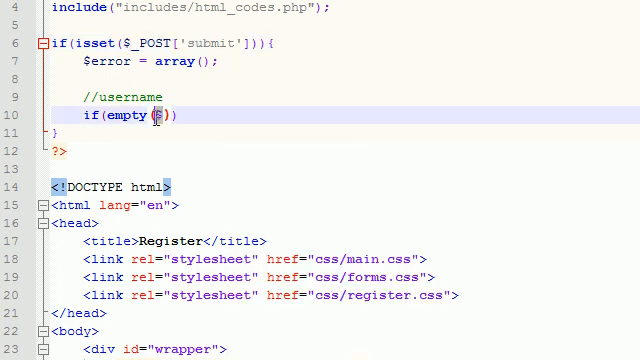
key(ctrl+v)
double_click(248, 115)
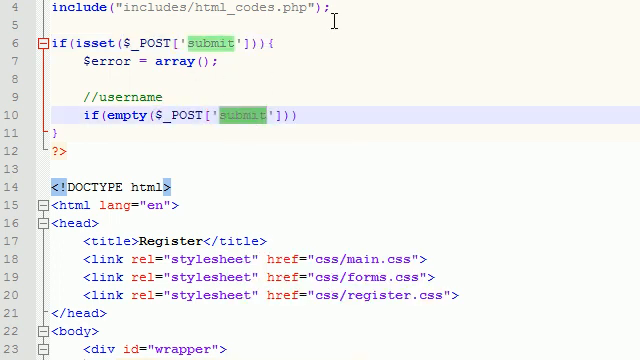
text(username)
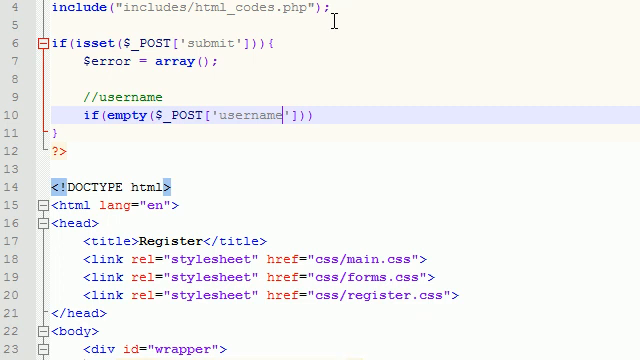
key(Right)
key(Right)
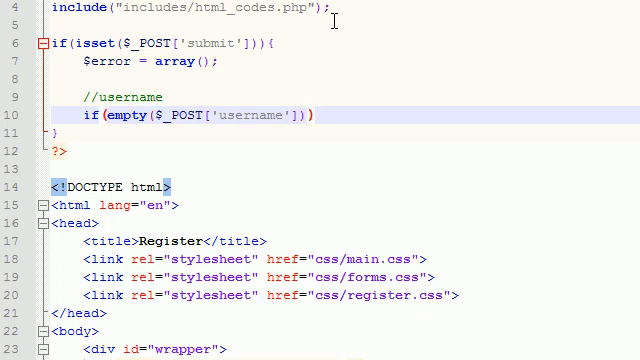
text({)
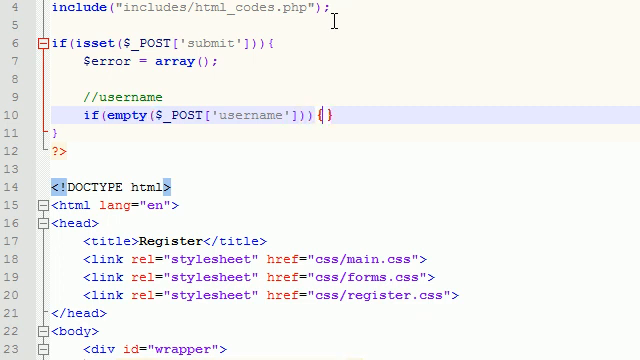
- Add $error[] = 'Please enter a username. '; inside the empty-username block
key(Return)
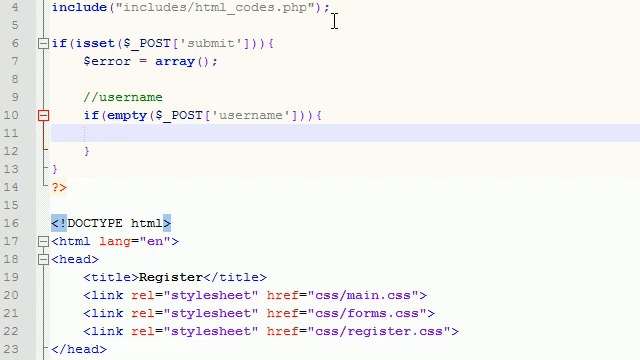
text($)
text(erroer)
key(BackSpace)
key(BackSpace)
text(r[] )
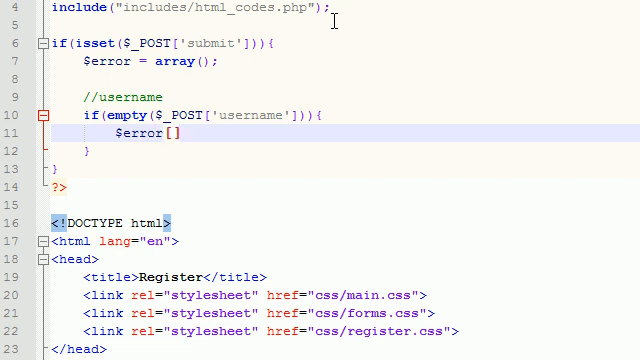
text(= )
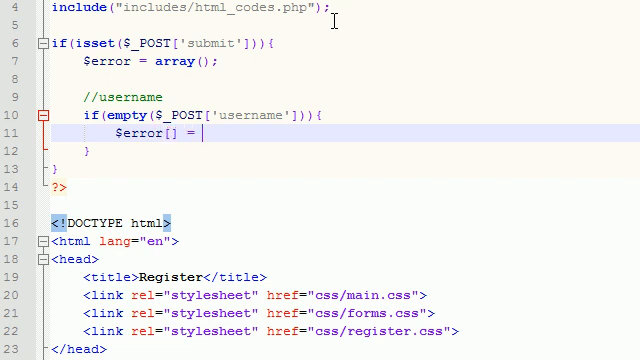
text('')
text(Pleas)
text(e er)
text(ter a )
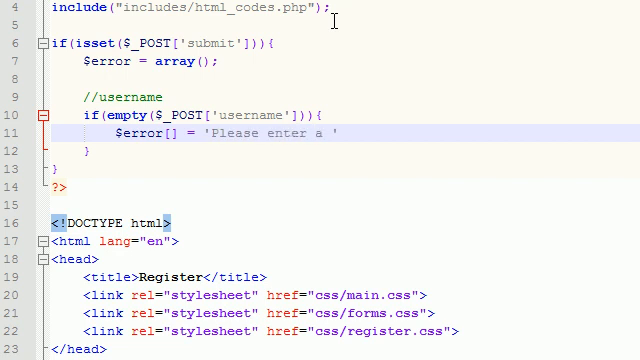
text(username.)
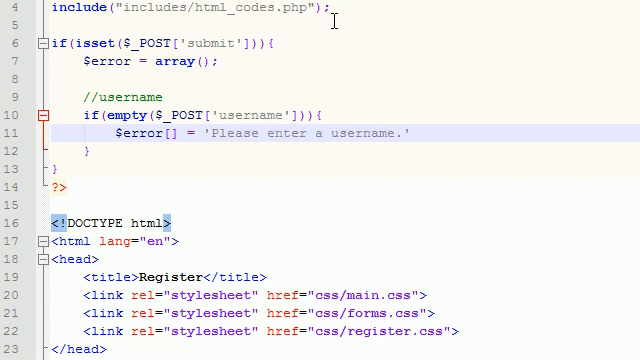
key(Right)
text(;)
key(Down)
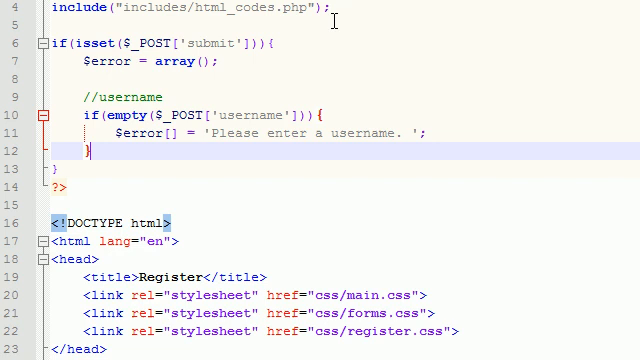
text(else is)
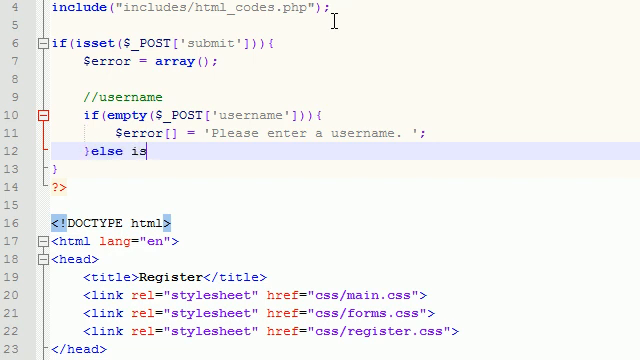
- Write }else if( ctype_alnum($_POST['username']) ){ pasting the username expression copied from line 10
key(BackSpace)
text(f)
text( ())
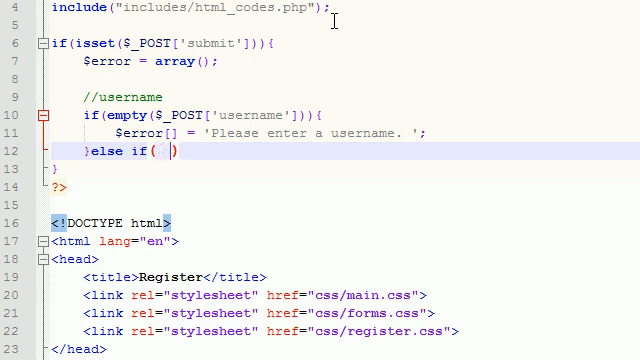
key(Left)
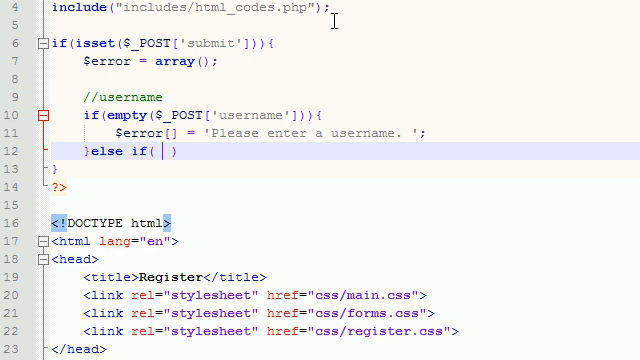
text(ct)
text(ype_)
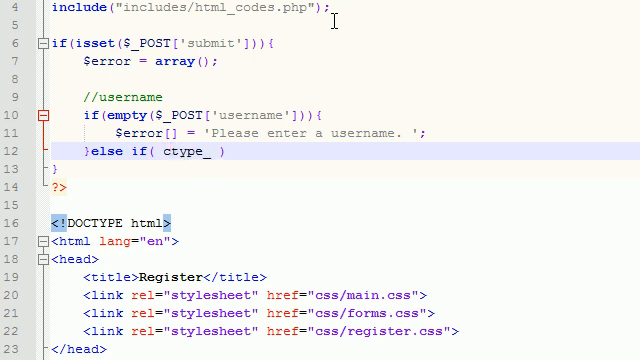
text(alnum)
text(())
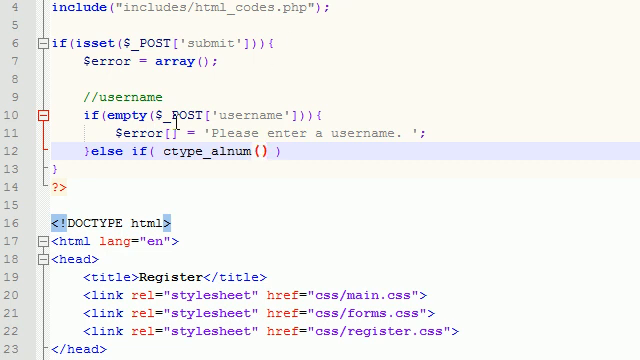
drag(154, 115, 303, 115)
right_click(290, 118)
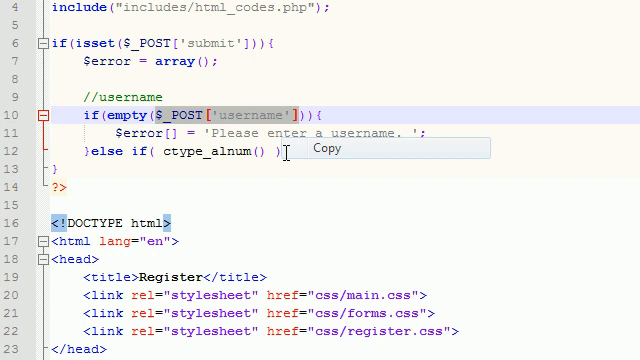
click(310, 148)
click(262, 151)
key(ctrl+v)
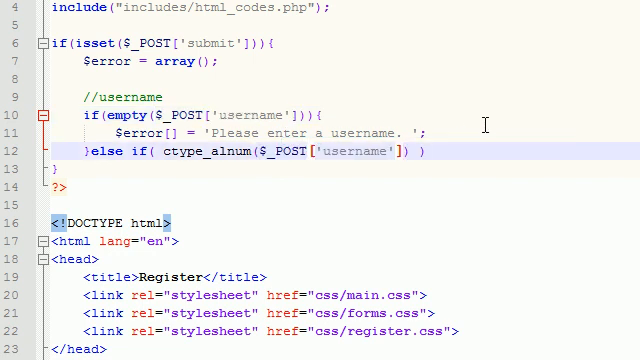
- Highlight the username argument and the 'al' and 'num' parts of ctype_alnum for review
drag(259, 151, 392, 151)
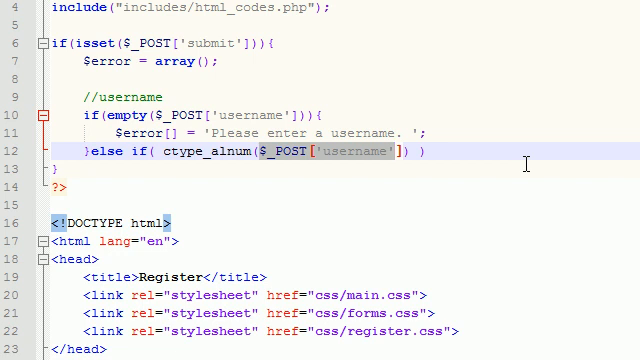
drag(213, 151, 228, 151)
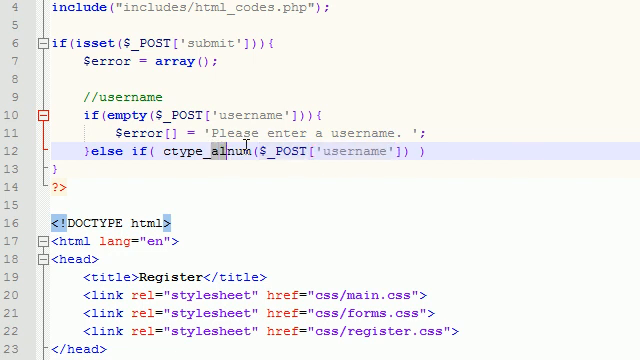
drag(250, 151, 229, 151)
click(461, 150)
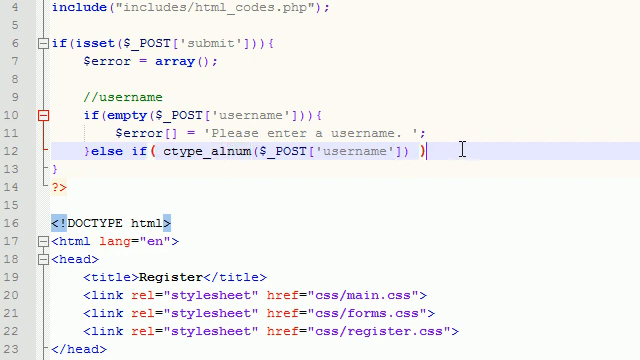
text({)
- Write $username = $_POST['username']; inside the ctype_alnum block and highlight it
key(Return)
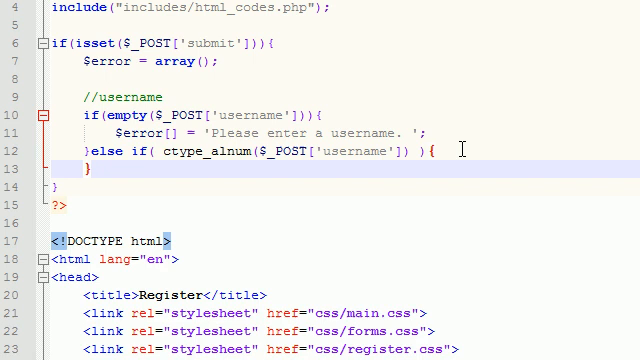
key(Return)
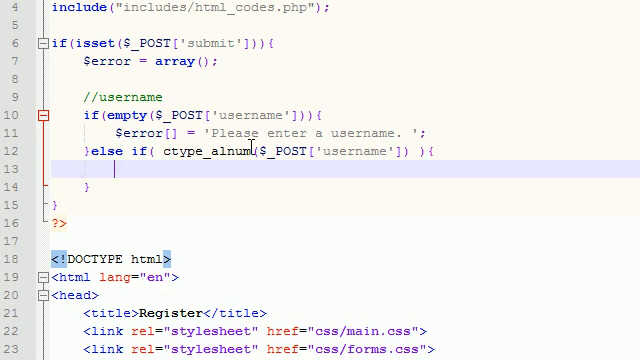
text($u)
text(sername = )
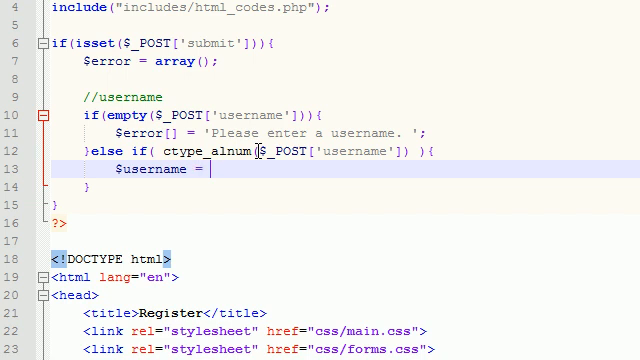
text($_POST['username'])
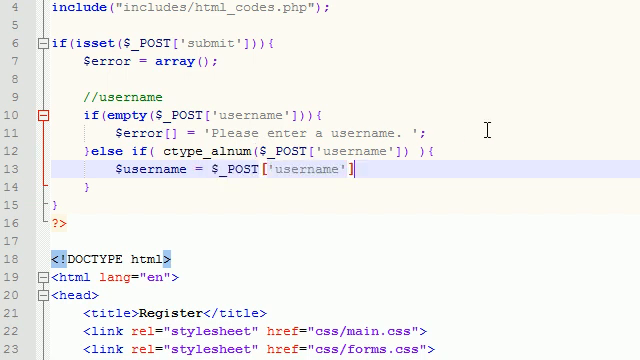
text(;)
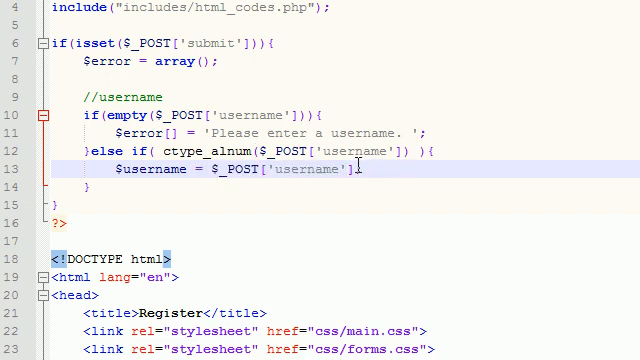
drag(362, 168, 115, 168)
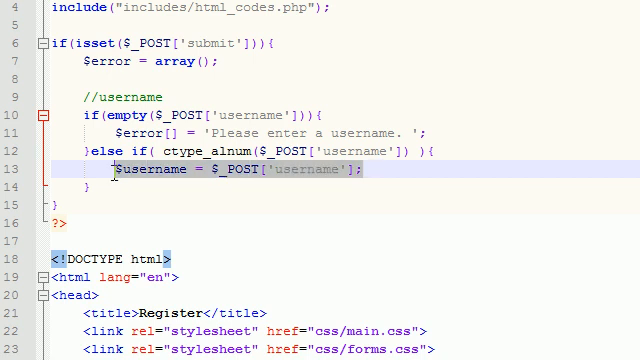
- Add an empty else{ block after the ctype_alnum branch, undoing a mistaken edit
click(187, 192)
text(else)
key(shift+Down)
key(shift+Down)
key(shift+Down)
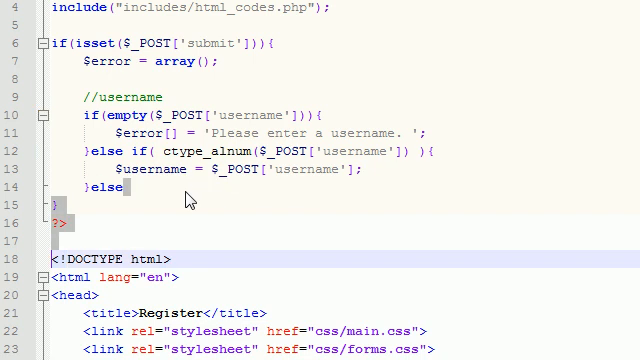
key(ctrl+z)
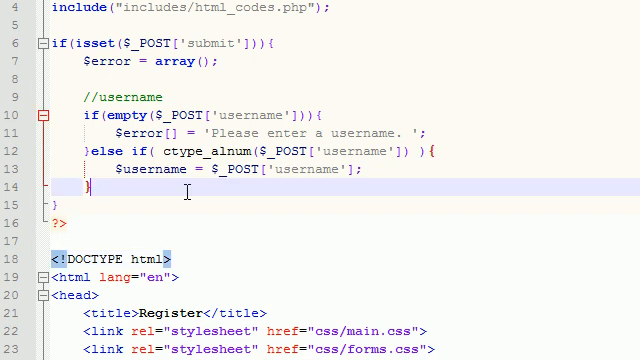
text(else{)
key(Return)
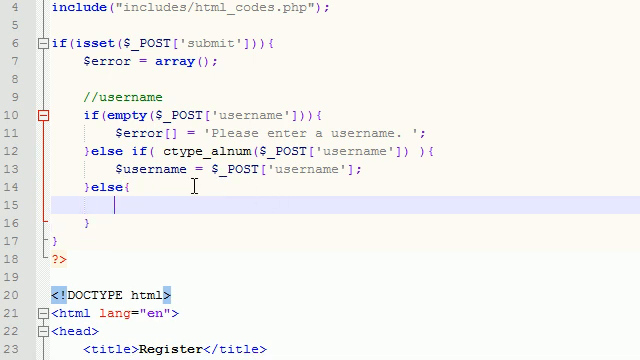
- Review the empty check and ctype_alnum branch, then select the existing $error statement for copying
mouse_move(84, 115)
mouse_down()
mouse_move(300, 133)
mouse_move(428, 133)
mouse_up()
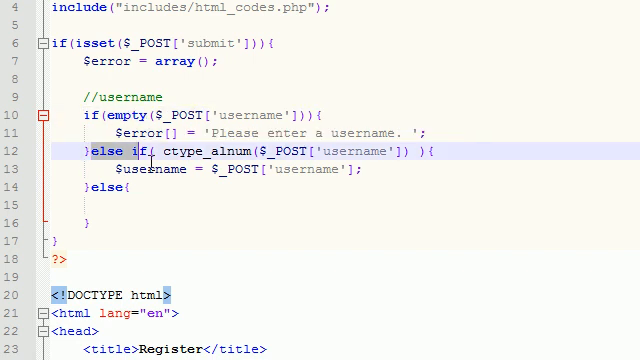
drag(86, 151, 362, 169)
click(365, 169)
click(198, 213)
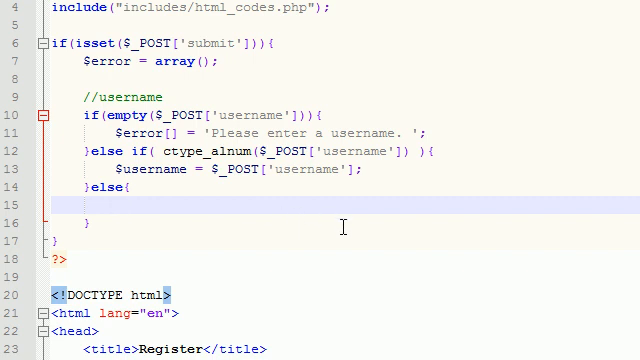
drag(116, 133, 428, 133)
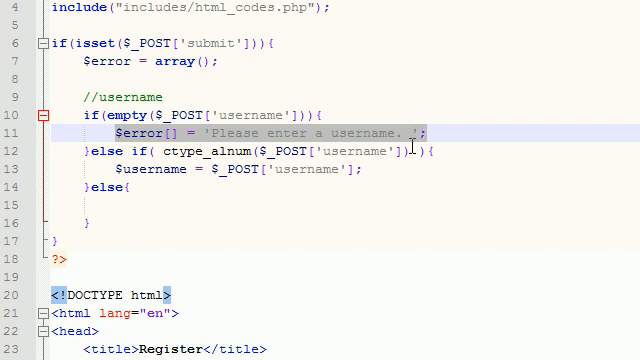
drag(116, 169, 362, 169)
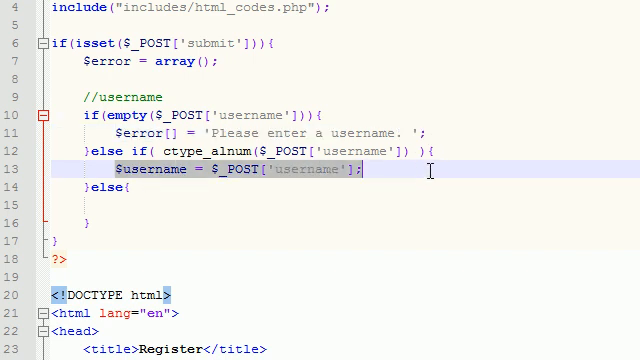
click(158, 204)
drag(116, 133, 428, 133)
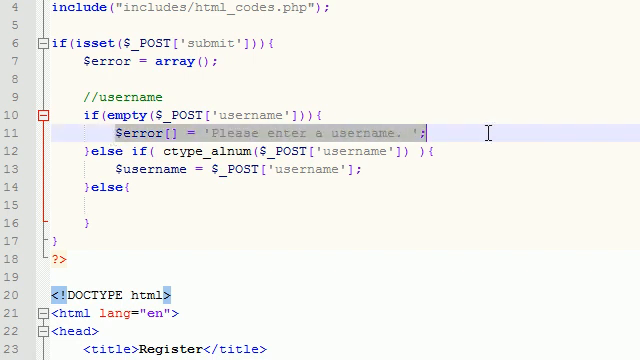
- Paste the $error line into the else block with message 'Username must consist of letters and numbers only. '
key(ctrl+c)
click(138, 204)
key(ctrl+v)
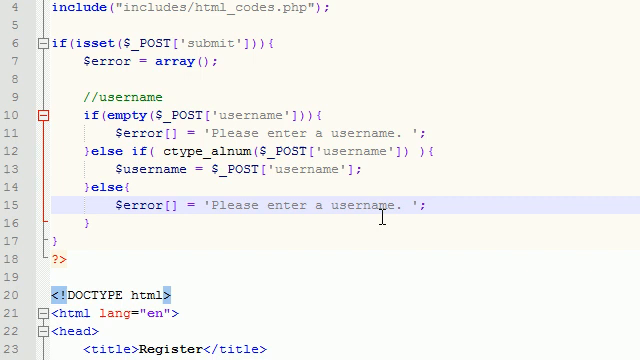
drag(212, 205, 398, 205)
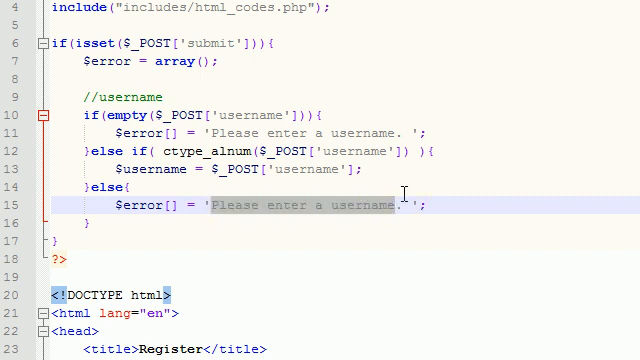
text(Usernam)
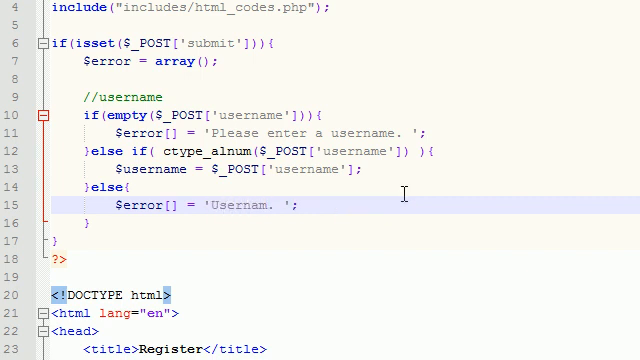
key(BackSpace)
key(BackSpace)
text(ame must)
text( consist of le)
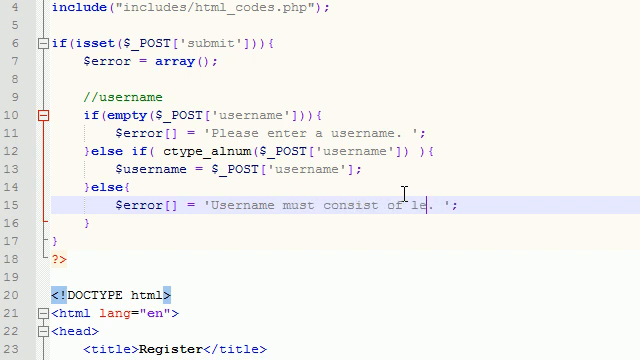
text(tters and numbers)
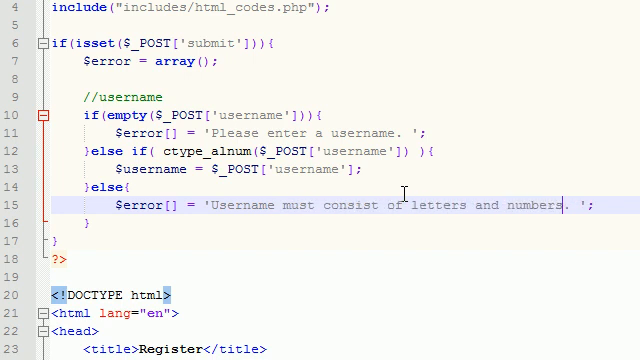
text( only)
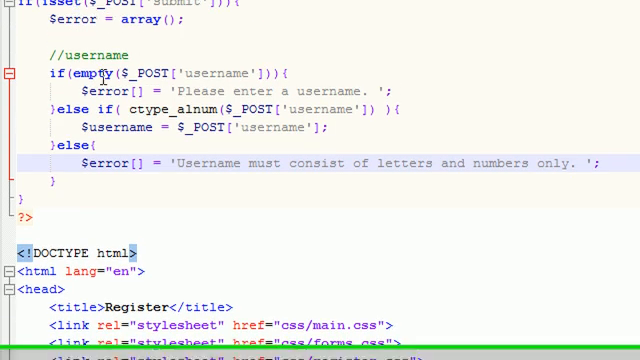
- Highlight each validation branch, the $username assignment and the letters-and-numbers error for review
drag(50, 91, 55, 127)
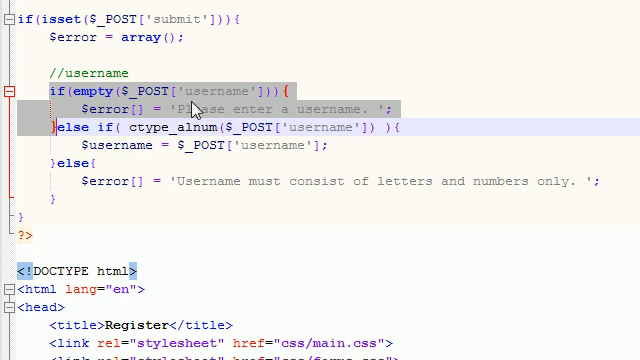
click(62, 127)
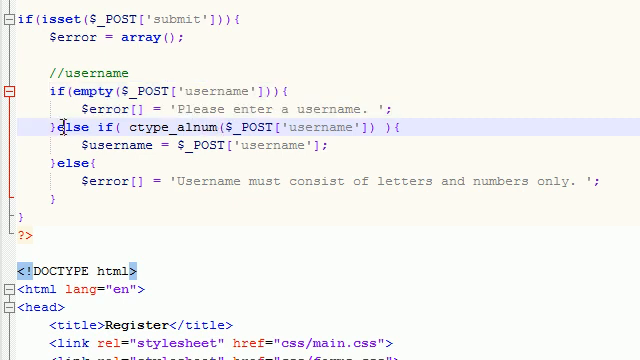
drag(58, 127, 55, 163)
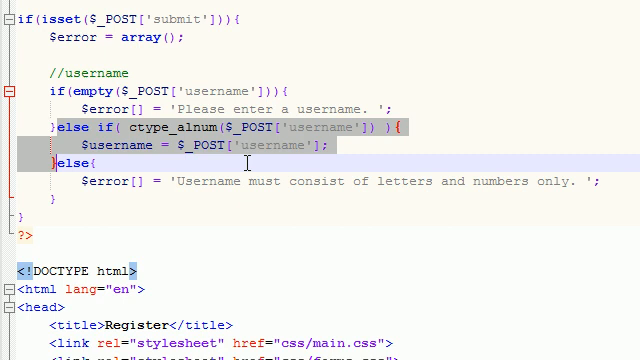
click(180, 145)
drag(328, 145, 80, 145)
click(152, 145)
mouse_move(152, 145)
mouse_down()
mouse_move(57, 147)
mouse_move(82, 145)
mouse_up()
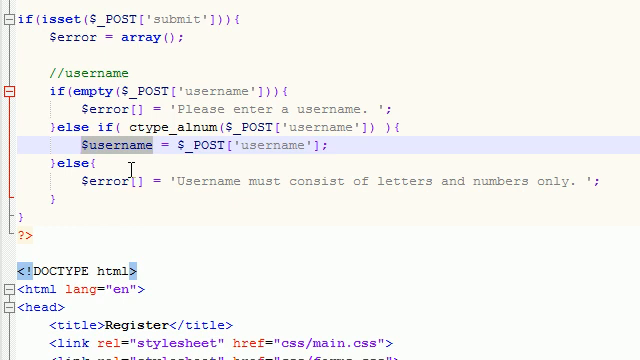
click(100, 181)
drag(82, 181, 600, 181)
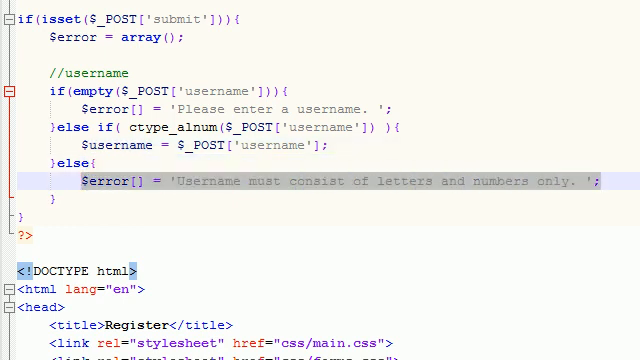
- Add blank lines after the closing brace of the username validation block
click(122, 199)
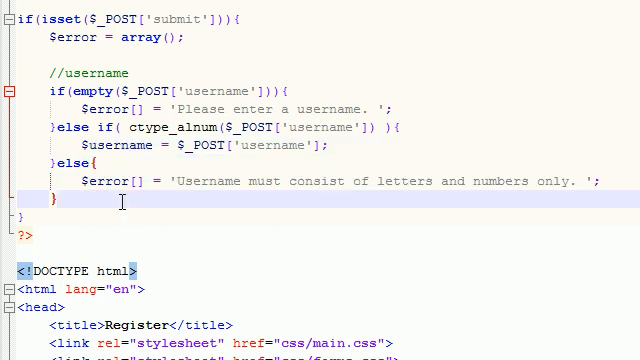
key(Return)
key(Return)
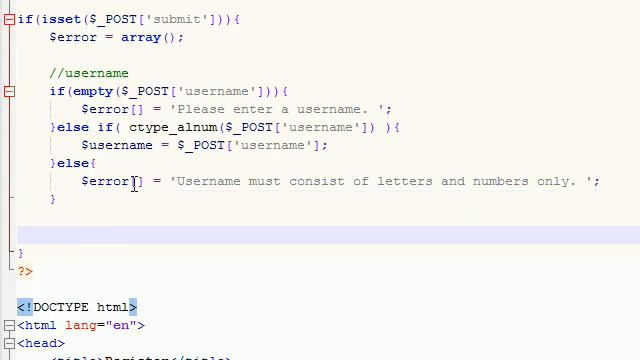